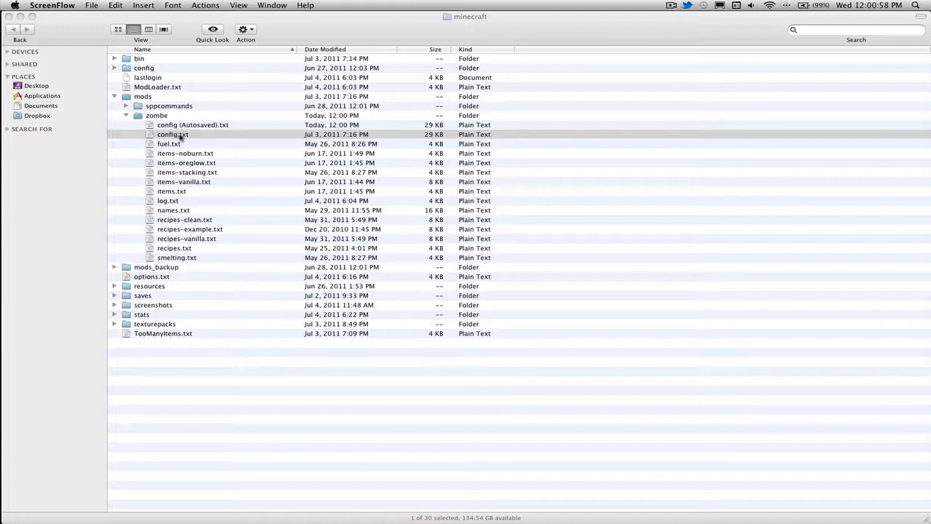
Open config.txt from the mods/zombe folder and go to the fly mod section
drag(181, 137, 12, 425)
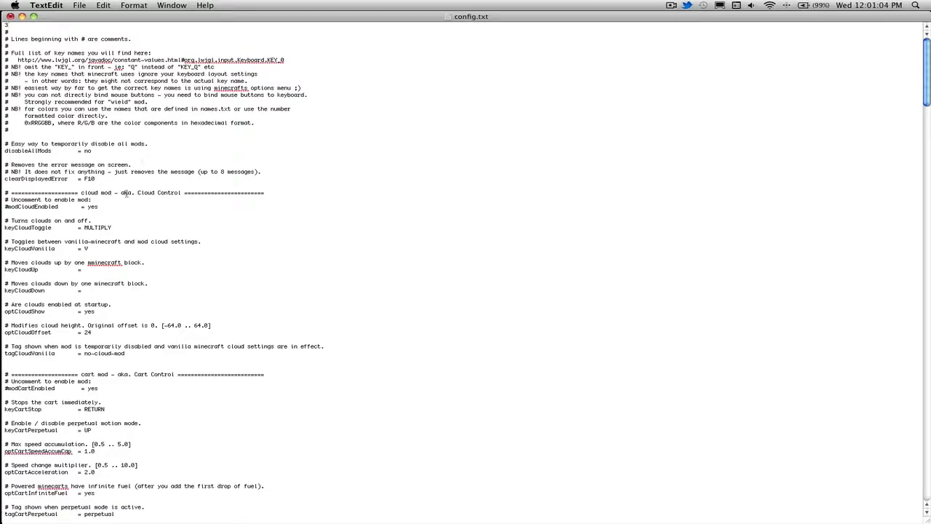
scroll(85, 224, down, 2)
scroll(85, 225, down, 10)
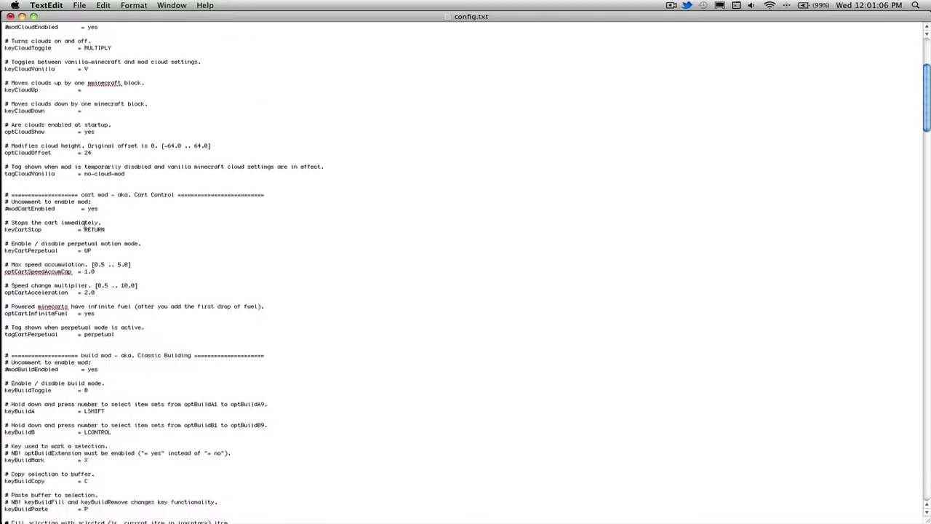
scroll(84, 224, down, 15)
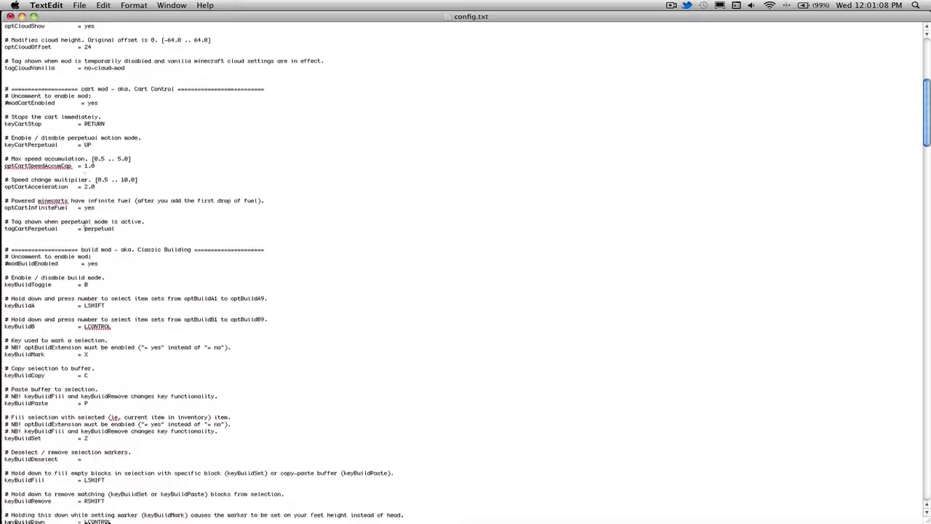
scroll(84, 224, down, 20)
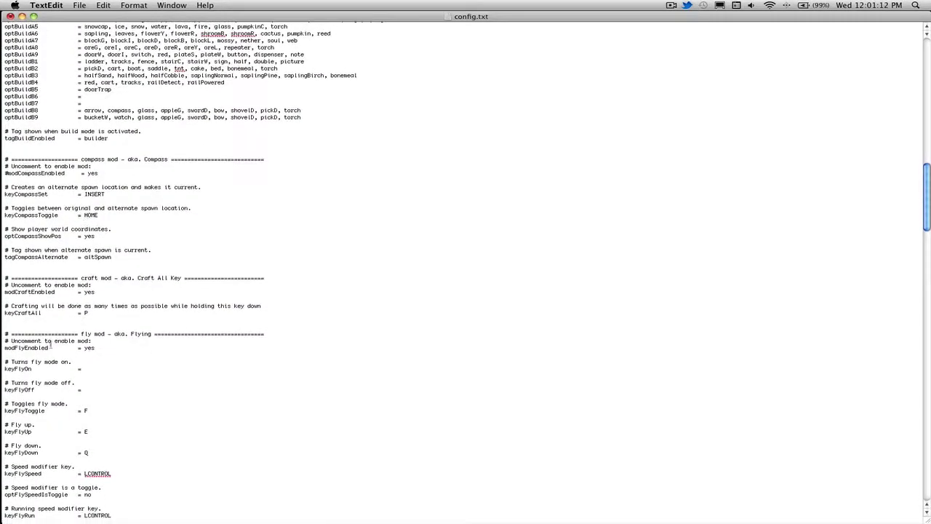
Examine the fly mod's key bindings, toggle options, NoClip settings, speed multipliers and tag settings
scroll(81, 343, down, 1)
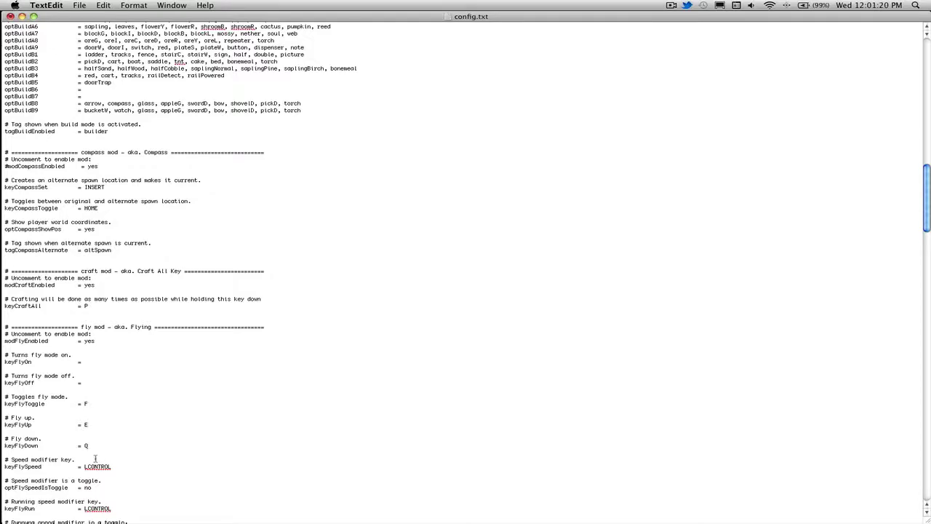
scroll(95, 458, down, 1)
scroll(88, 489, down, 5)
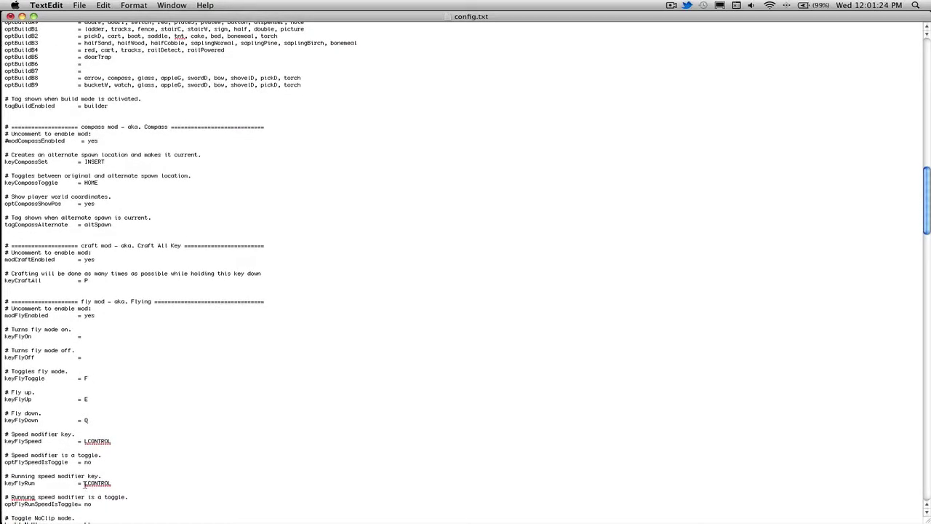
scroll(85, 486, down, 4)
scroll(85, 485, down, 4)
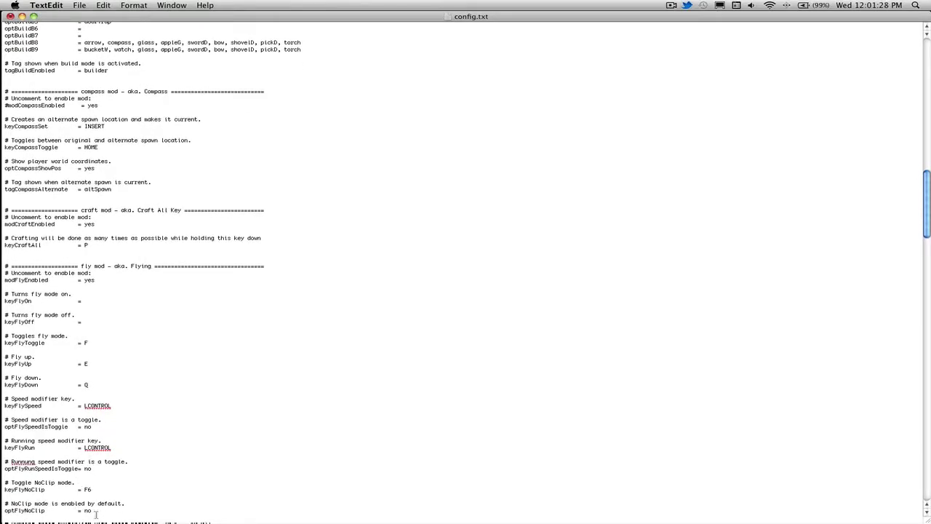
scroll(86, 493, down, 8)
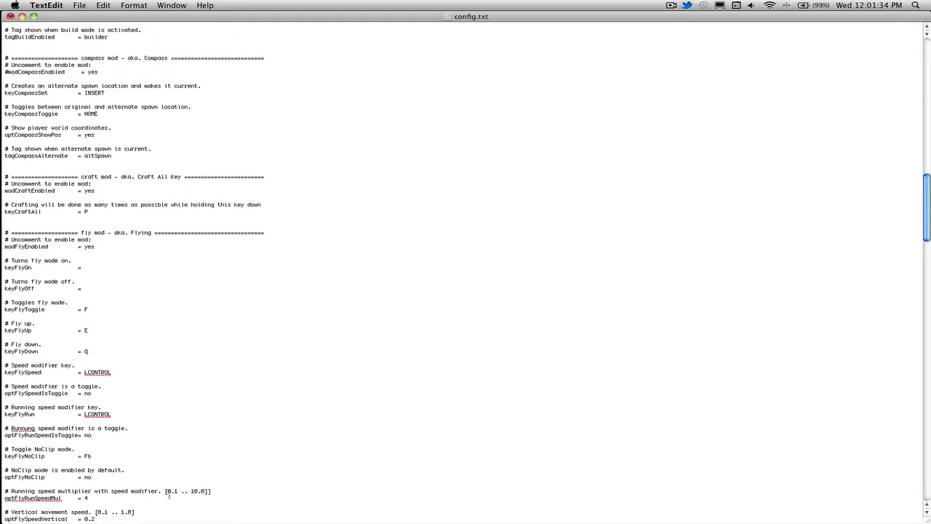
scroll(151, 498, down, 4)
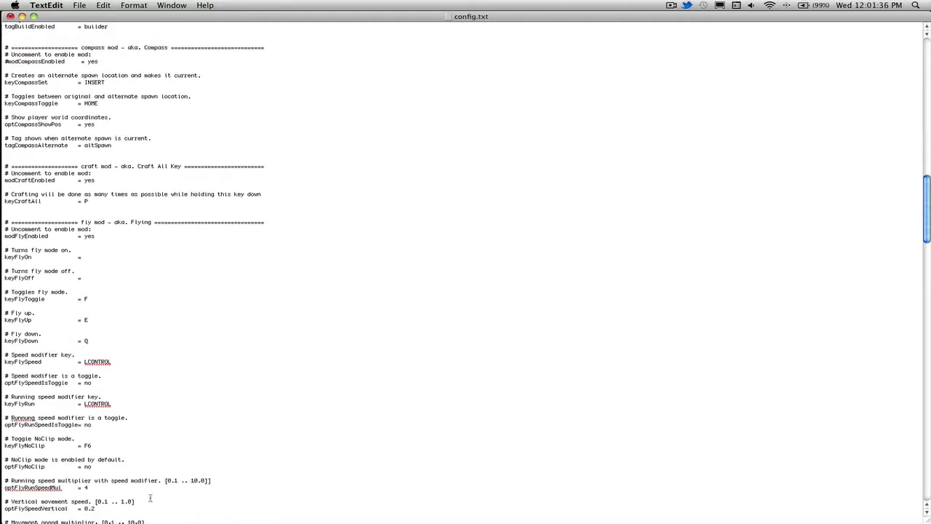
scroll(110, 504, down, 6)
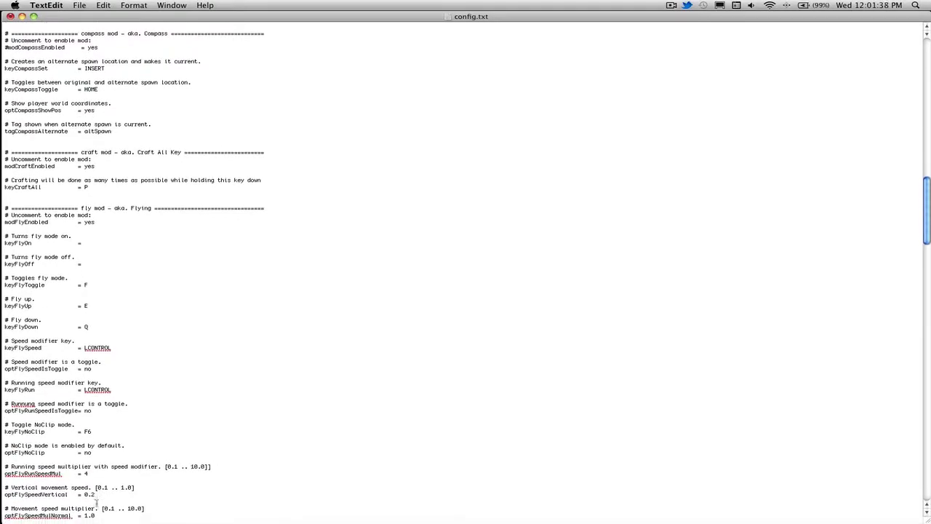
scroll(96, 502, down, 6)
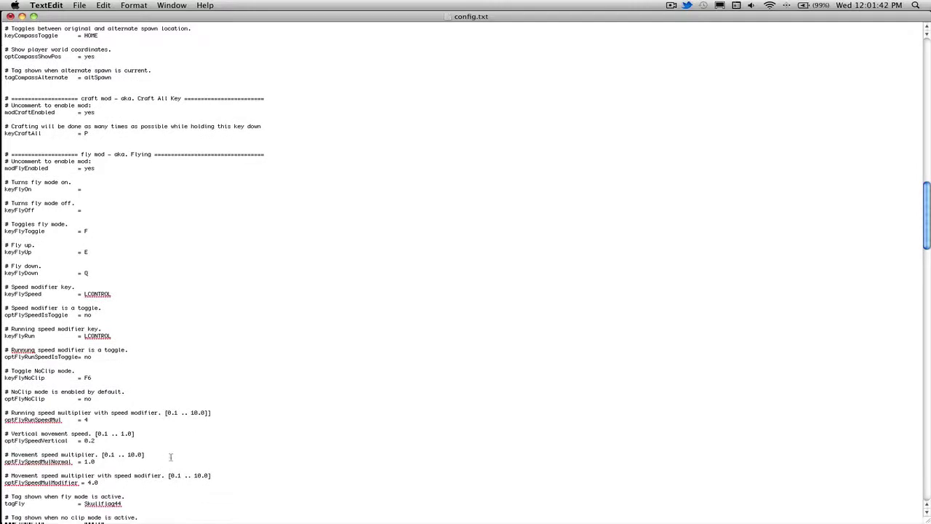
scroll(206, 445, down, 1)
scroll(206, 445, down, 1)
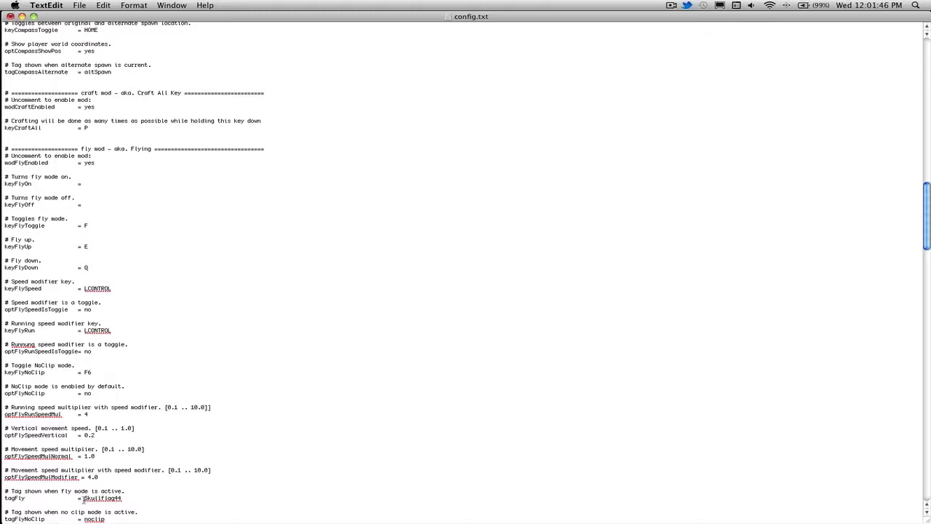
Highlight the tagFly value, the tag shown while fly mode is active, and deselect it again
click(84, 499)
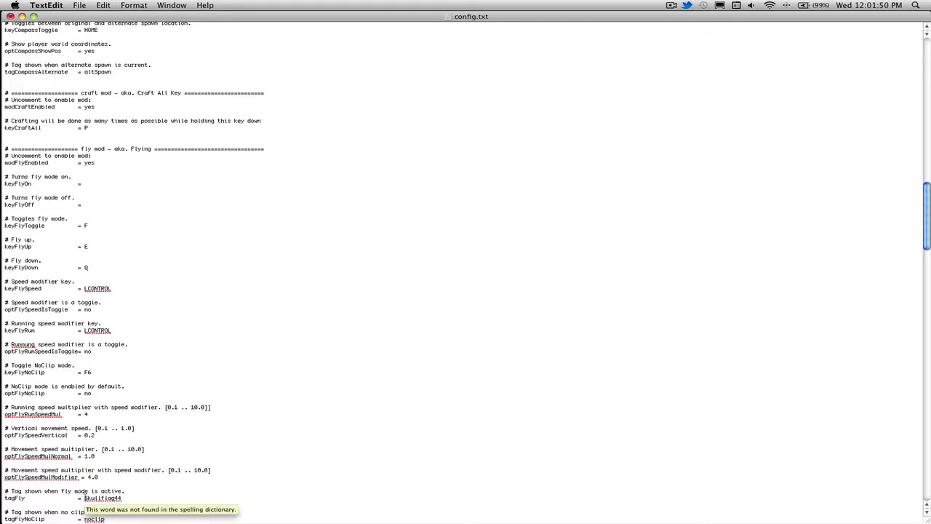
drag(85, 499, 250, 495)
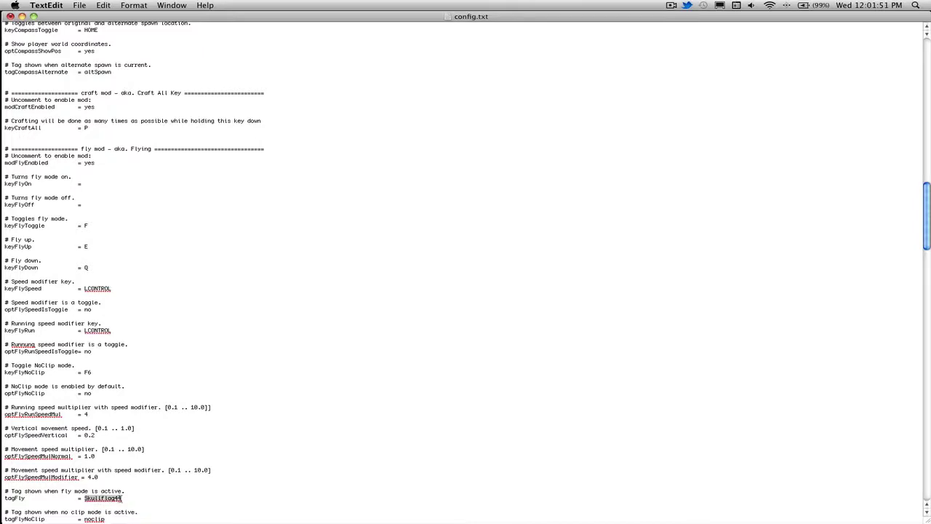
click(251, 493)
drag(252, 496, 85, 498)
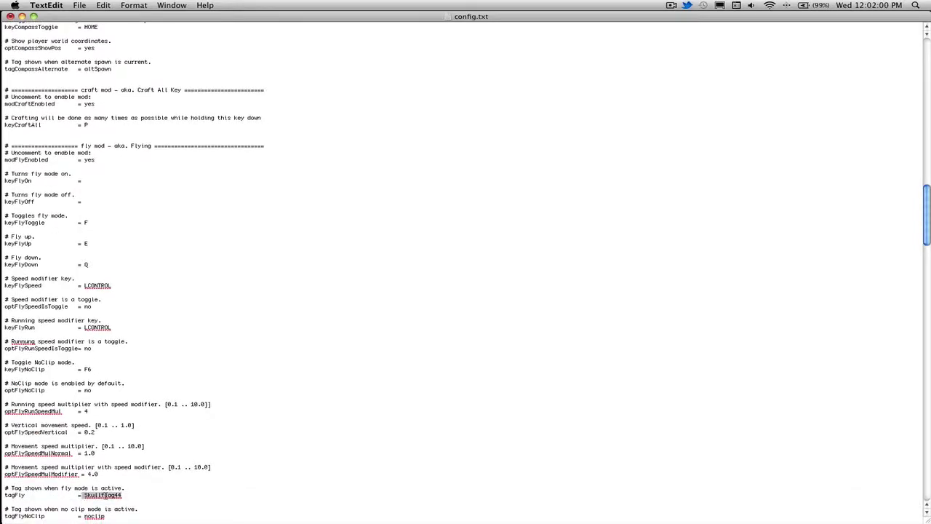
click(152, 499)
Look over the path, sun and wield mod sections and examine the safe mod's Critter Spawn Highlighter settings
scroll(152, 499, down, 1)
scroll(152, 499, down, 15)
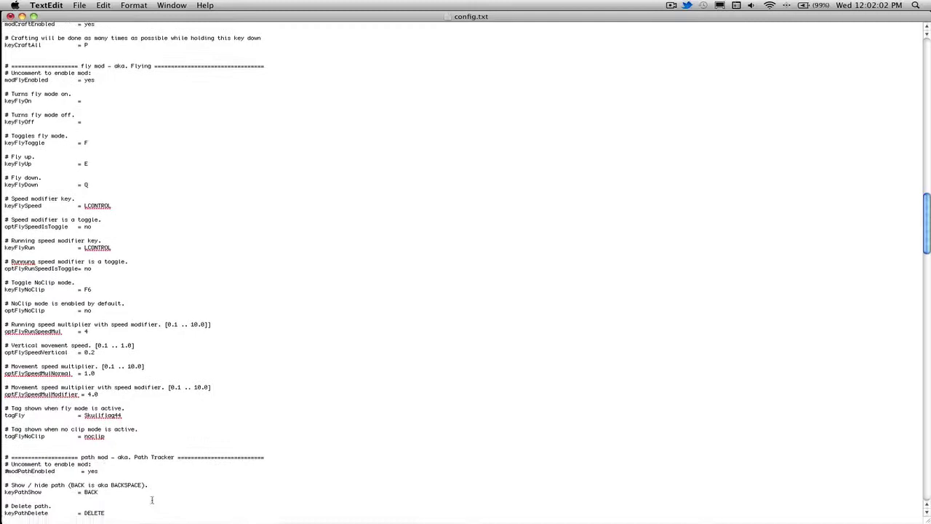
scroll(152, 500, down, 12)
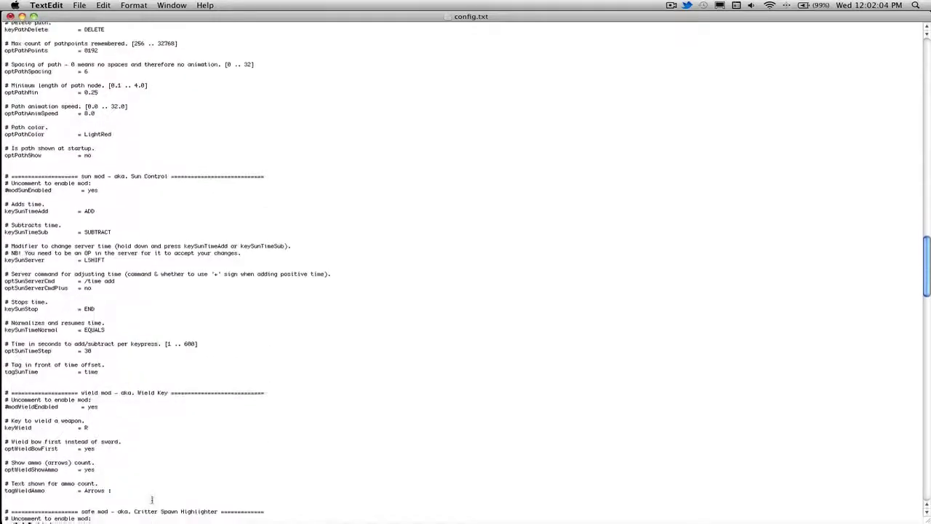
scroll(152, 500, up, 18)
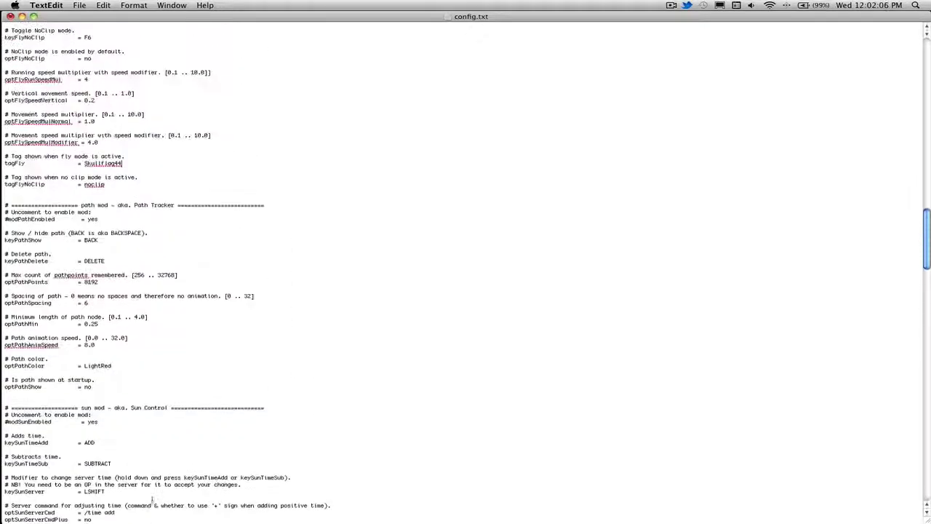
scroll(152, 500, up, 5)
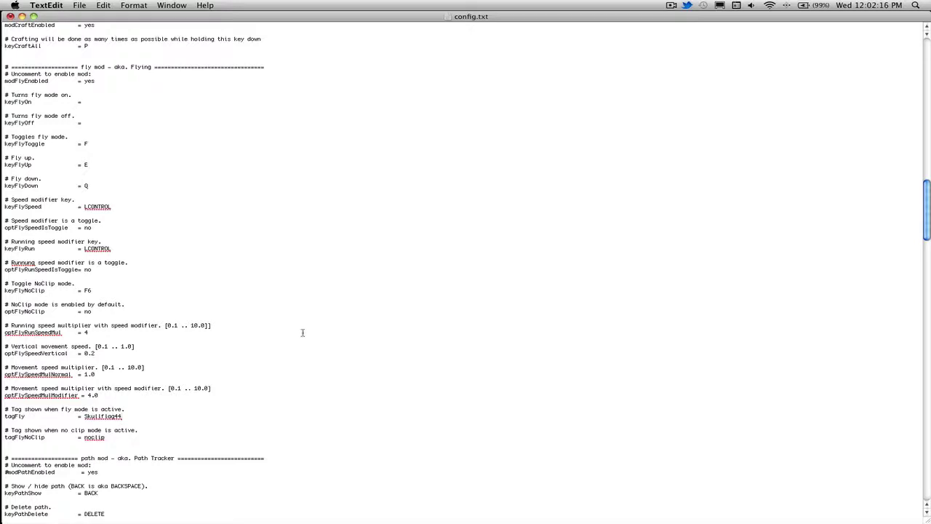
scroll(302, 332, down, 15)
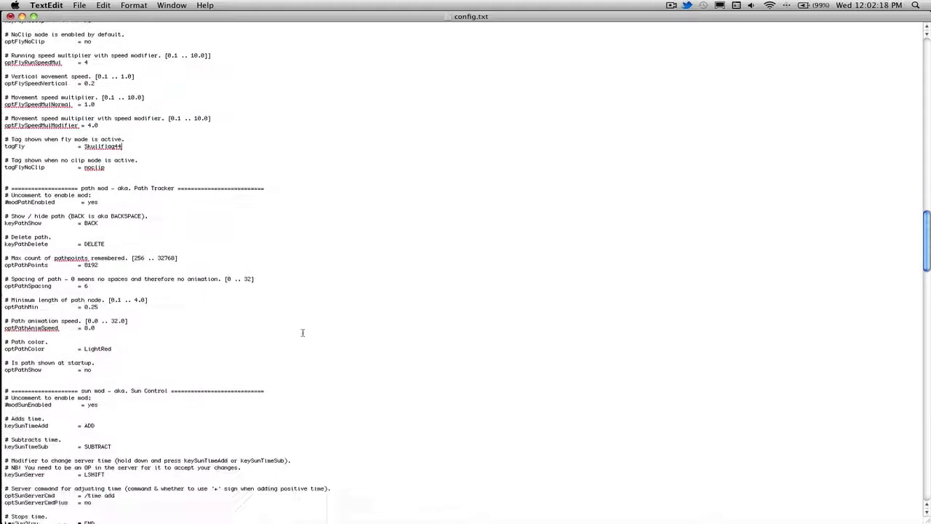
scroll(302, 332, down, 10)
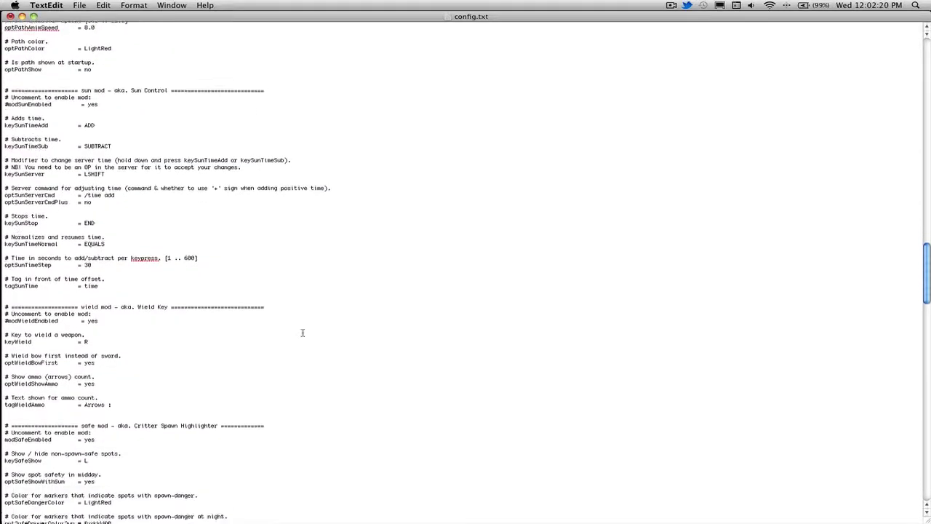
scroll(302, 333, down, 1)
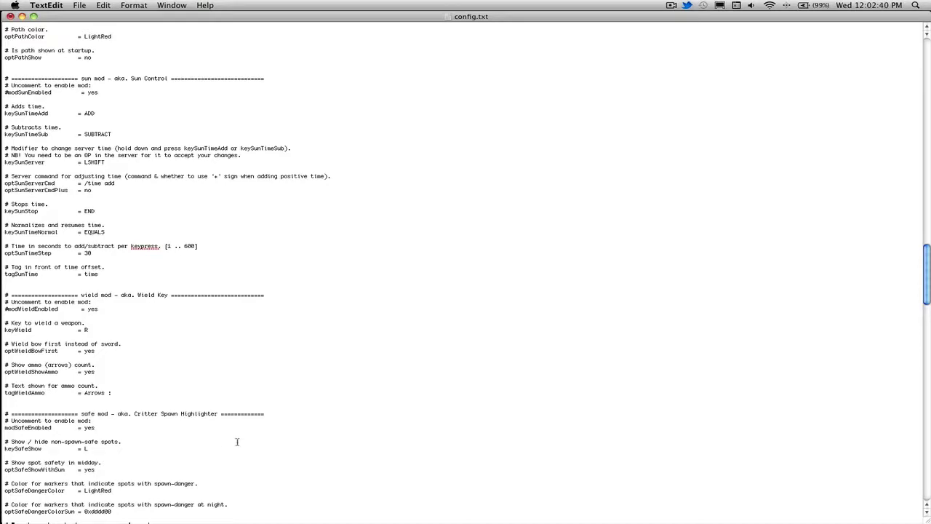
scroll(237, 441, down, 2)
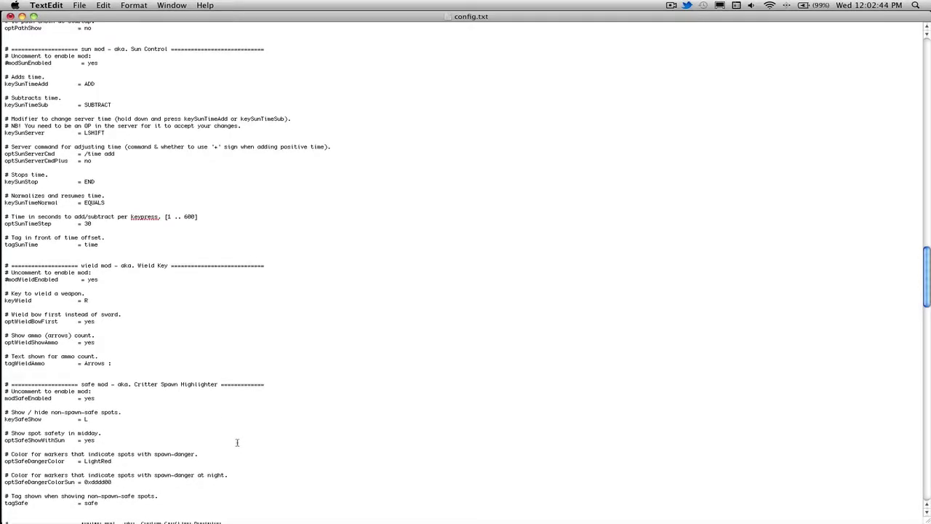
scroll(141, 477, down, 1)
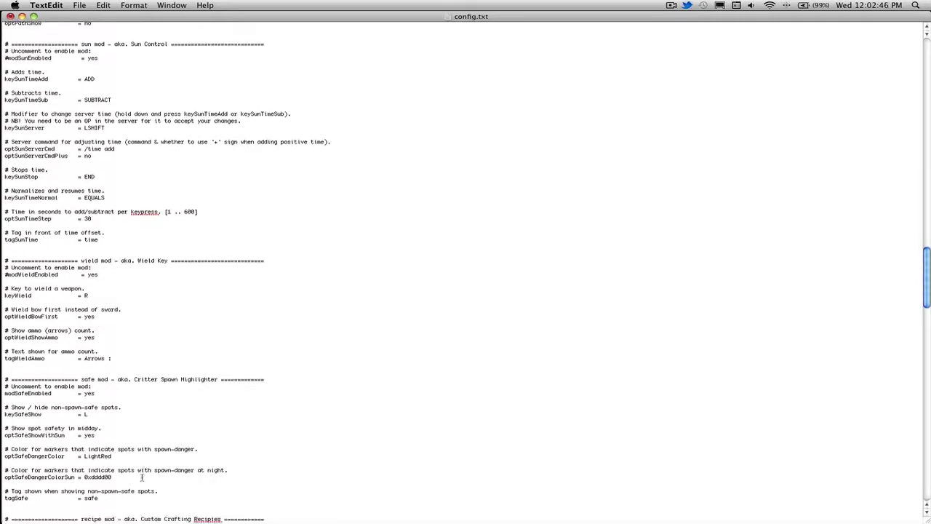
Clear the tagSafe value in the safe mod section so that the tag is empty
scroll(142, 477, down, 2)
double_click(86, 476)
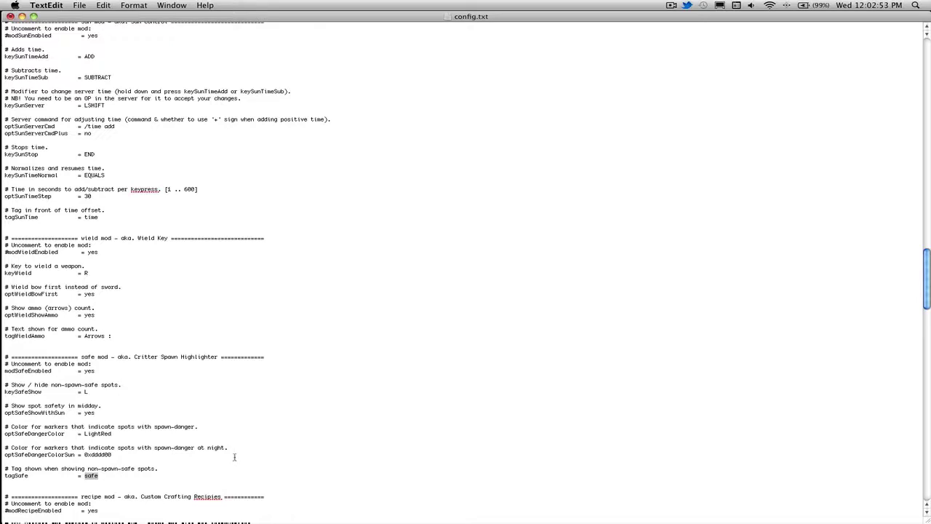
text(Sk)
click(155, 504)
scroll(259, 462, down, 3)
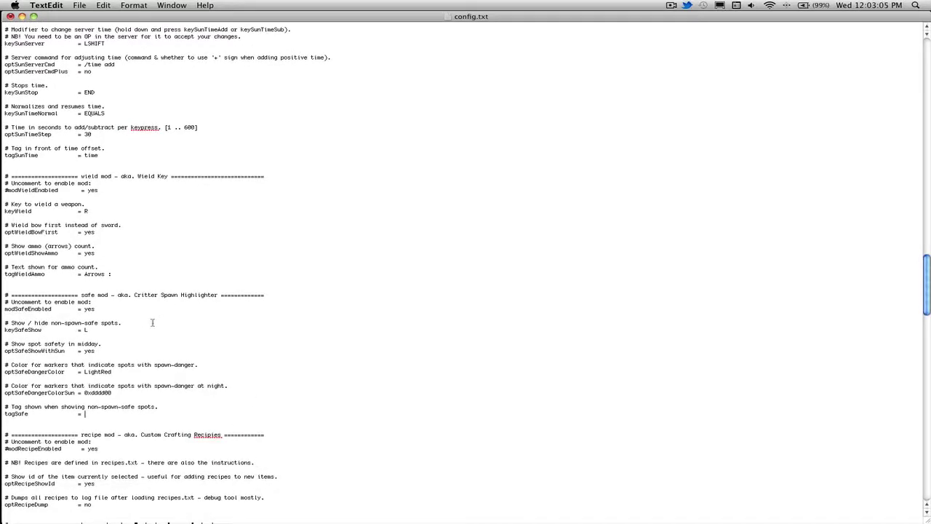
key(Up)
key(Up)
key(Up)
key(Up)
scroll(119, 345, down, 1)
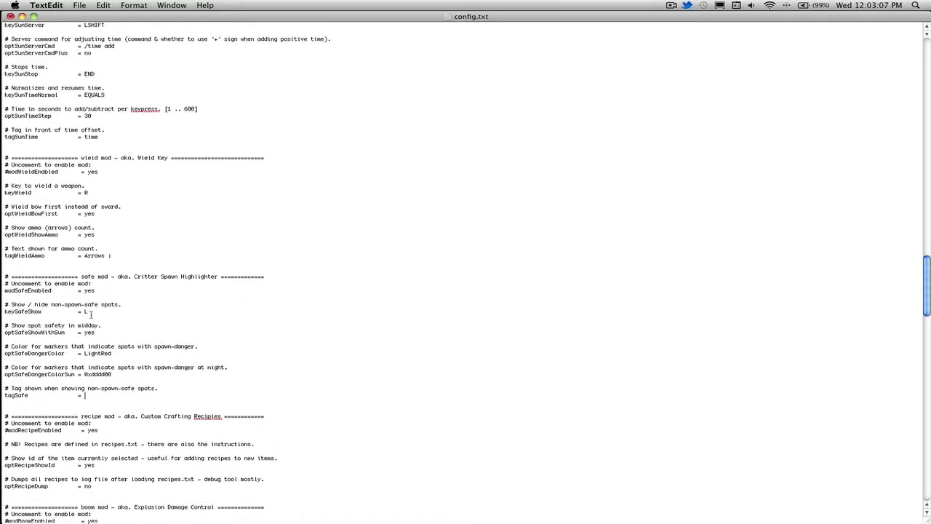
Look over the recipe, boom, spawn, ore and teleport mod sections down to the start of the cheat mod section
scroll(139, 362, down, 12)
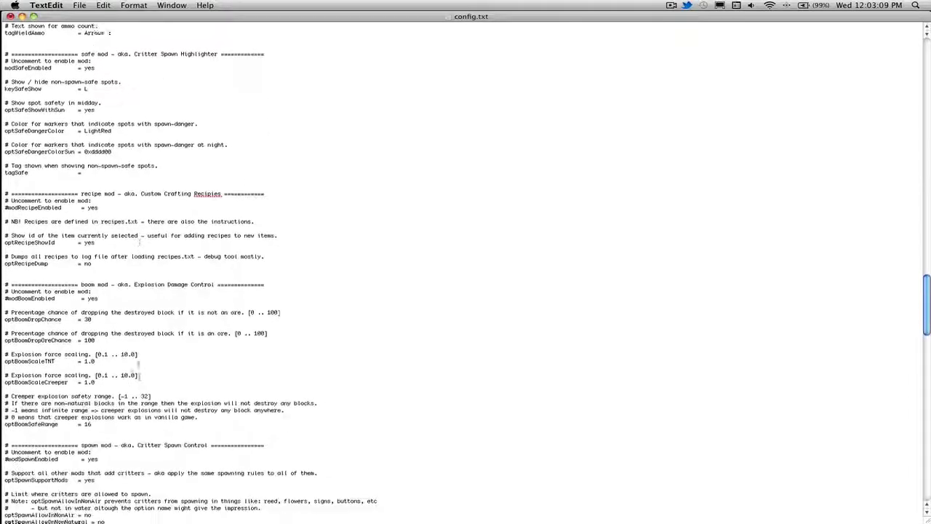
scroll(145, 386, down, 3)
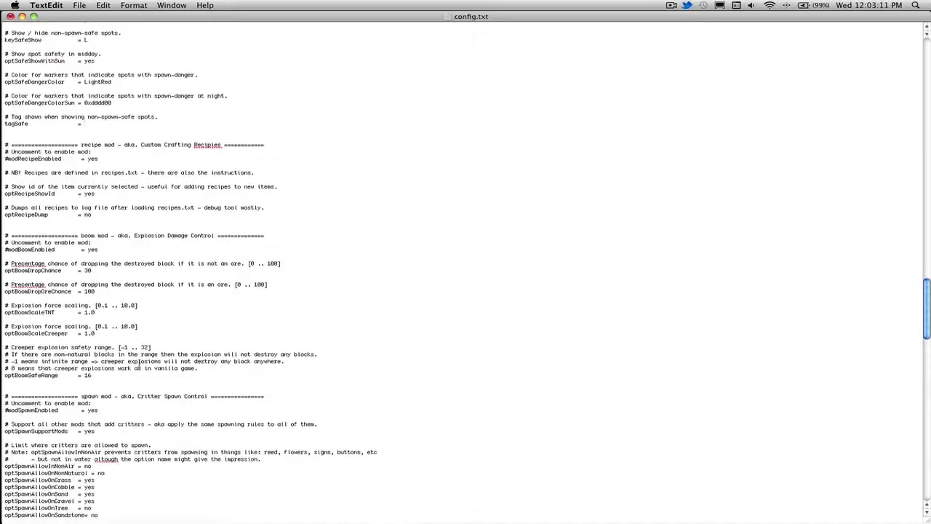
scroll(160, 413, down, 20)
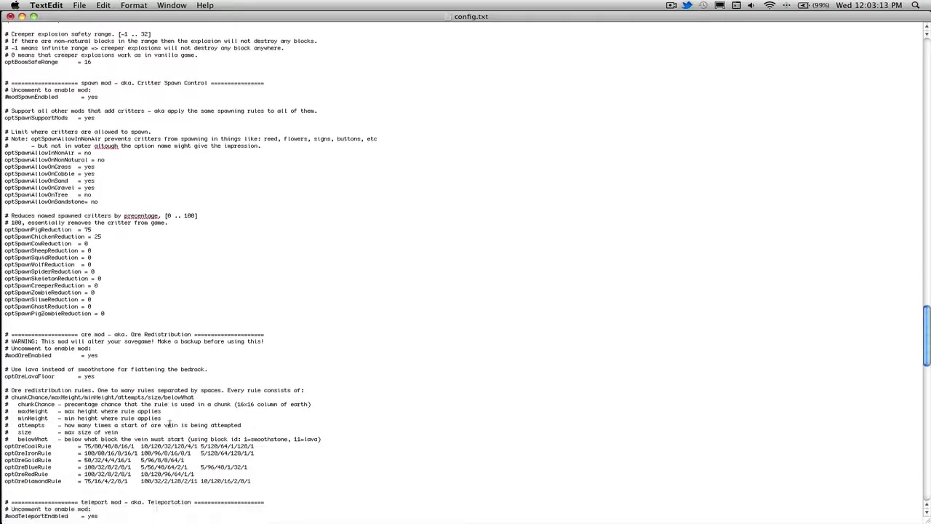
scroll(169, 423, down, 13)
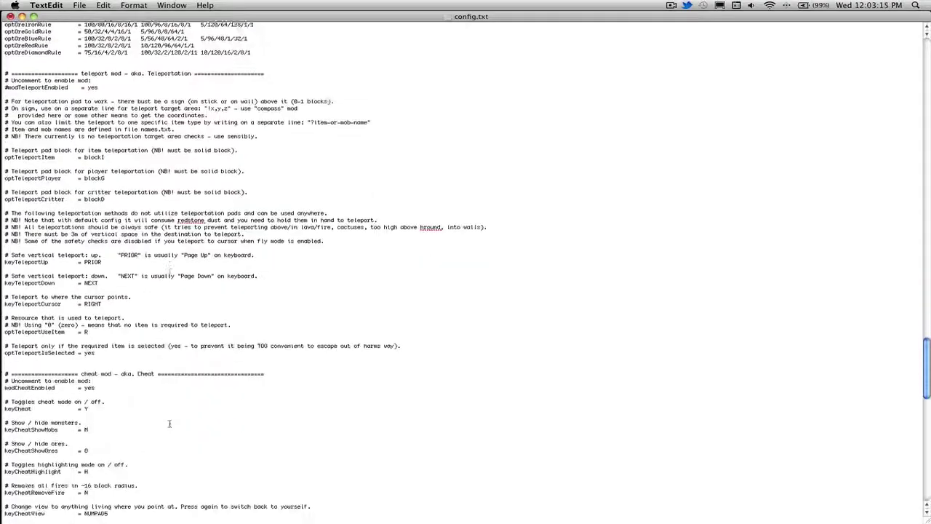
Examine the cheat mod's key bindings for cheat mode, monsters, ores, highlighting, fire removal, view change and see-through
scroll(170, 423, down, 1)
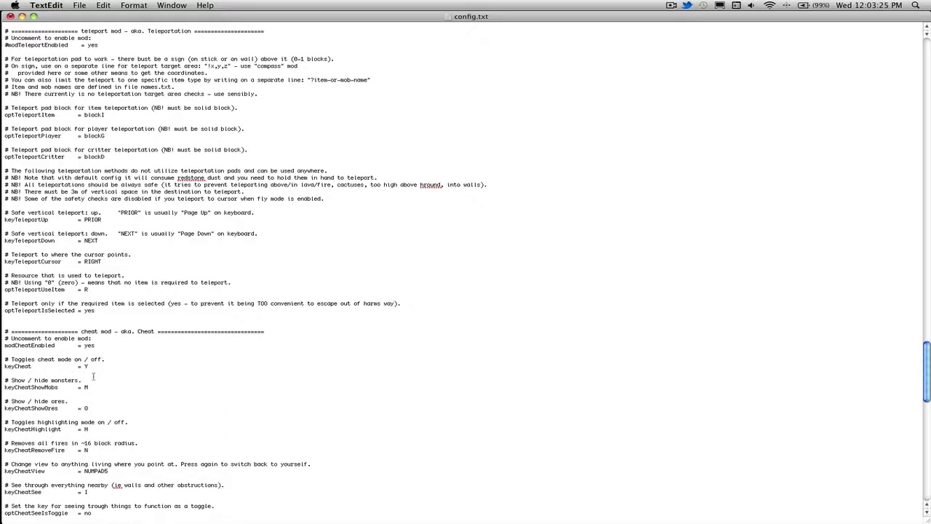
scroll(101, 377, down, 3)
scroll(100, 377, down, 1)
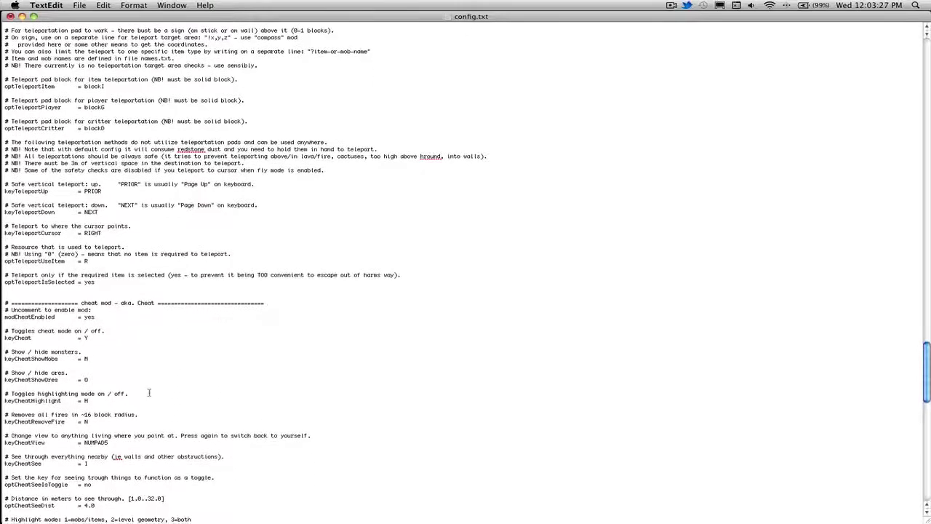
scroll(149, 392, down, 1)
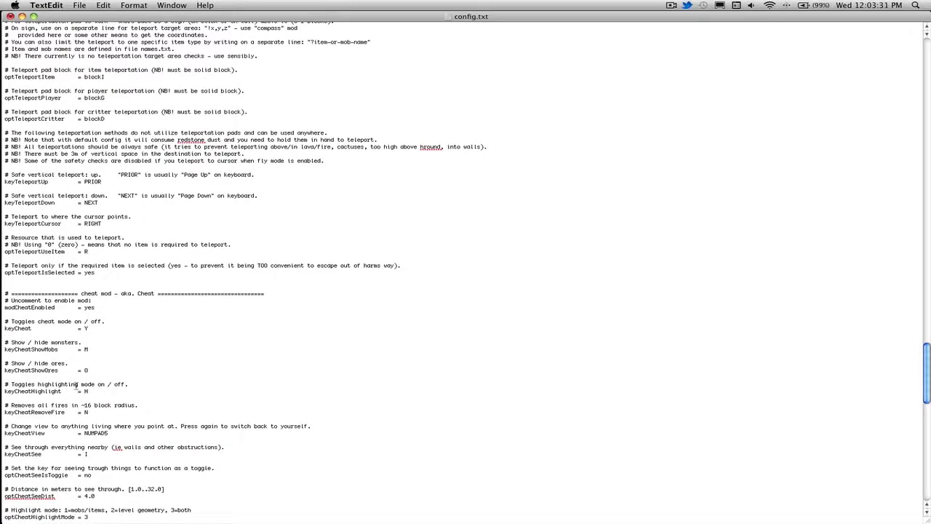
scroll(76, 384, down, 2)
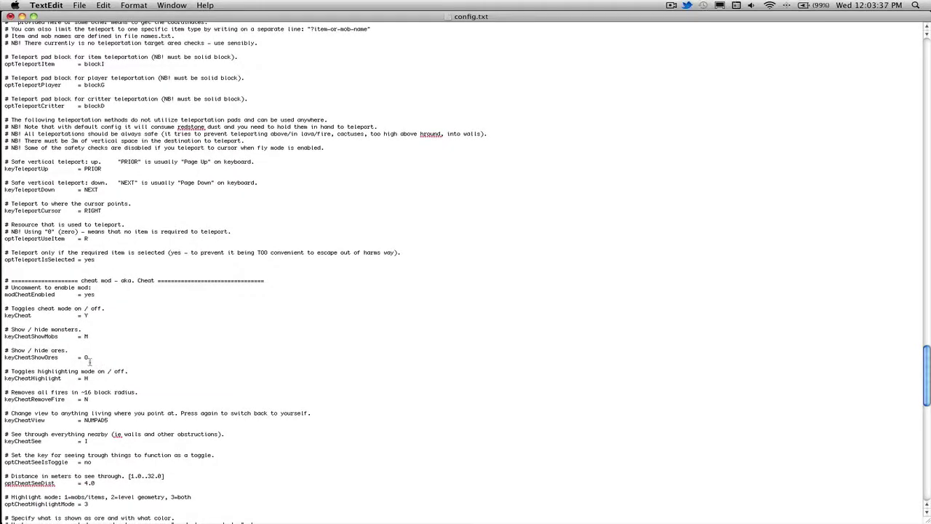
Skim the cheat mod's remaining options and the later mod sections, including weather, growth, chest, info and item, to the file's end
scroll(89, 361, down, 20)
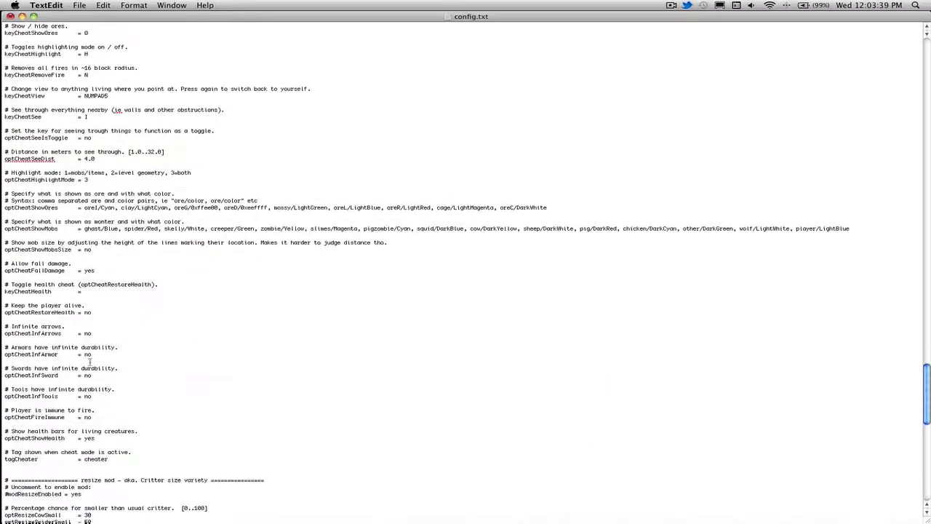
scroll(90, 361, down, 20)
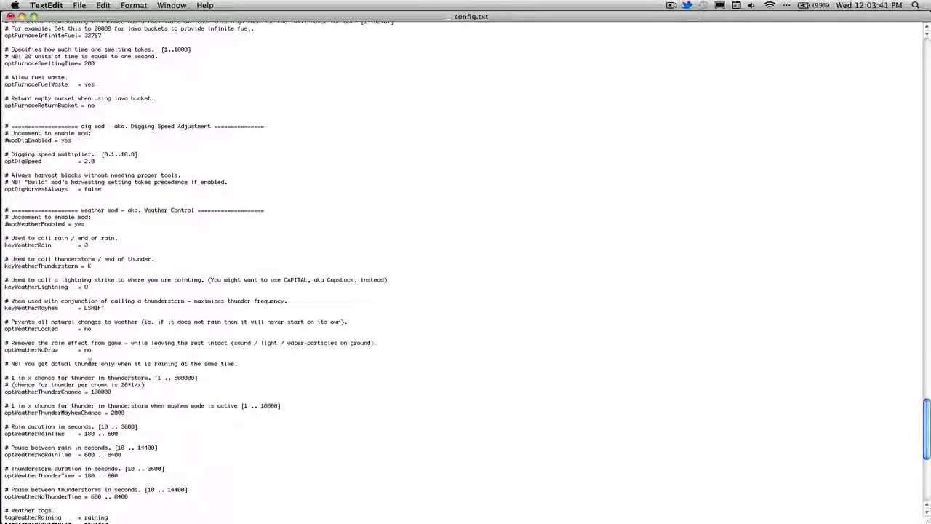
scroll(91, 361, down, 20)
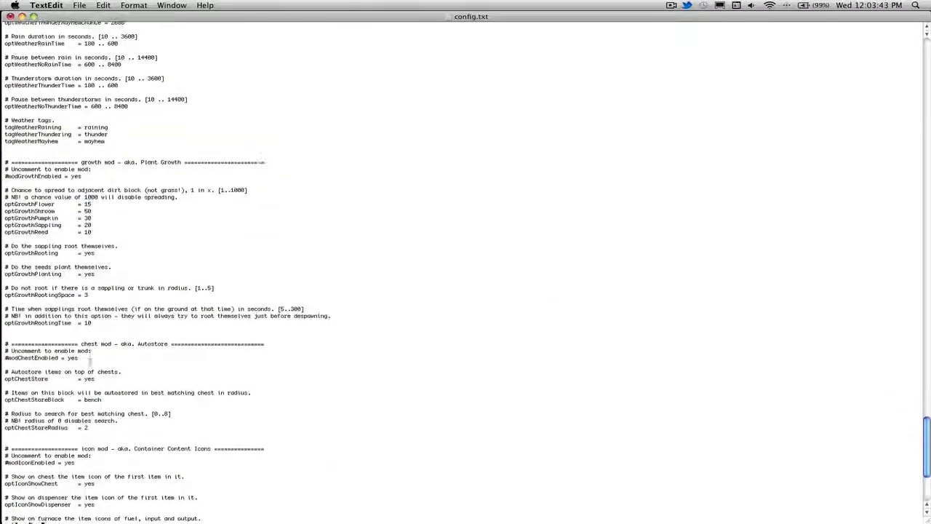
scroll(90, 361, down, 20)
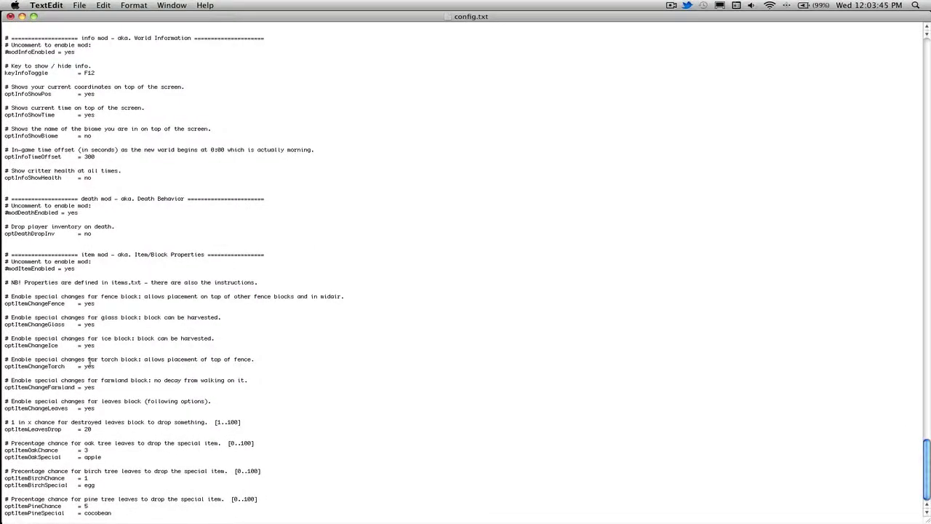
Go back through the file to review the safe mod's midday spot-safety option and the fly mod's key settings
scroll(90, 361, up, 20)
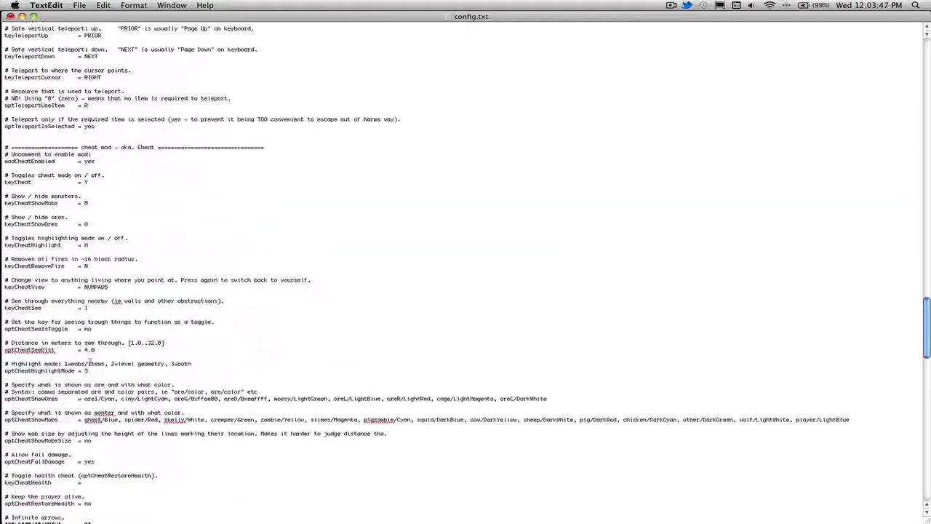
scroll(90, 361, up, 20)
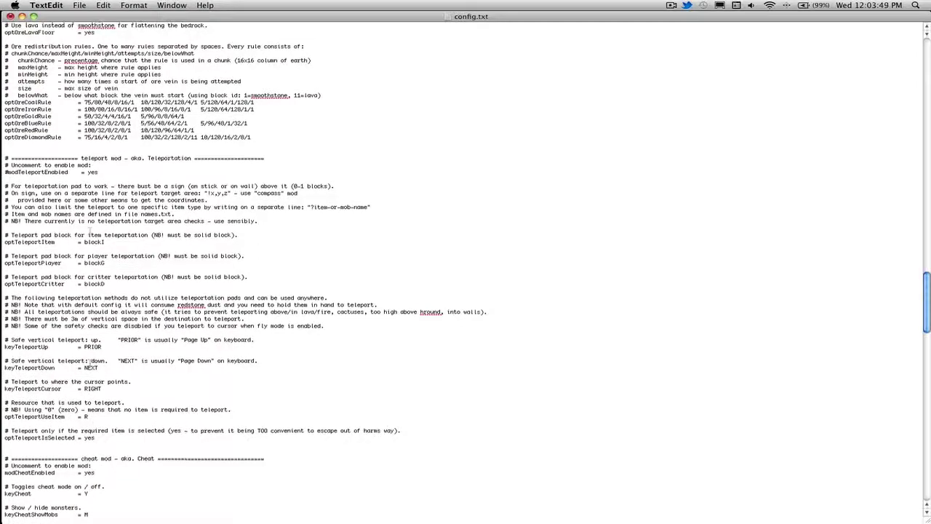
scroll(89, 361, up, 20)
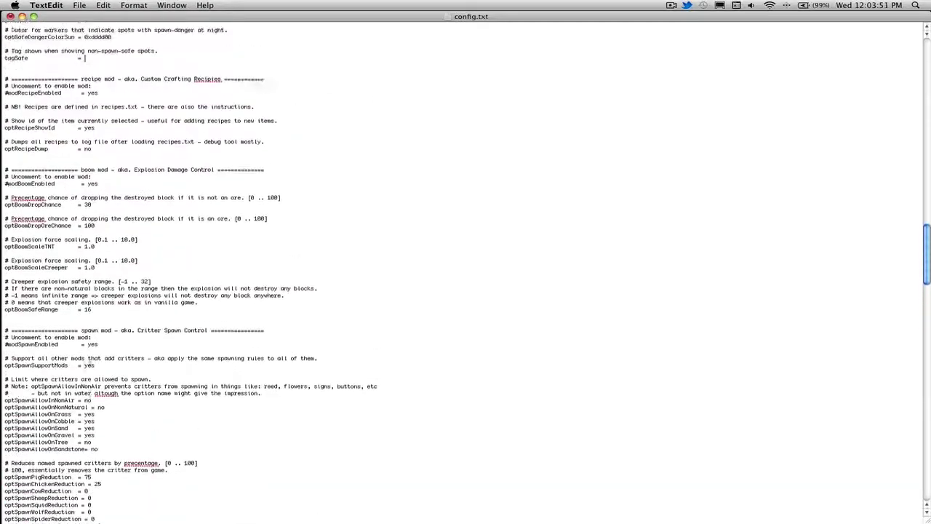
scroll(108, 336, up, 20)
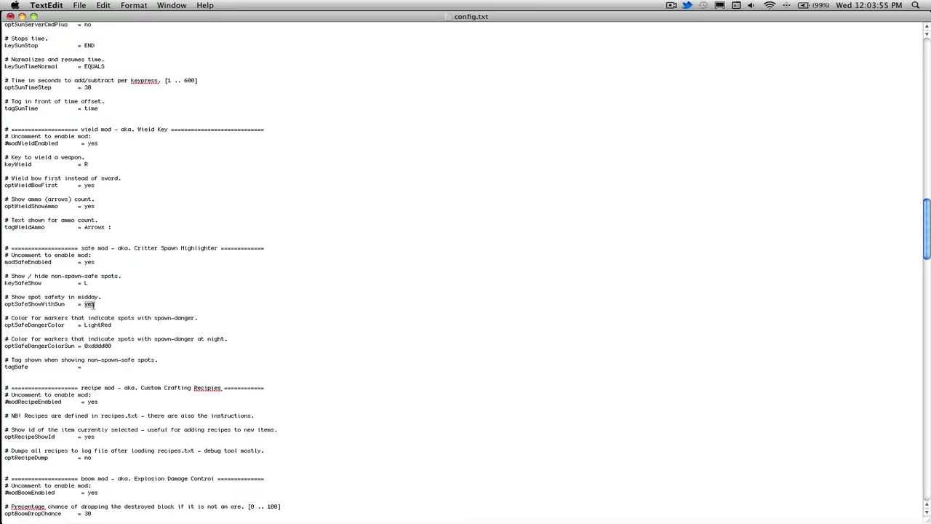
scroll(117, 314, up, 20)
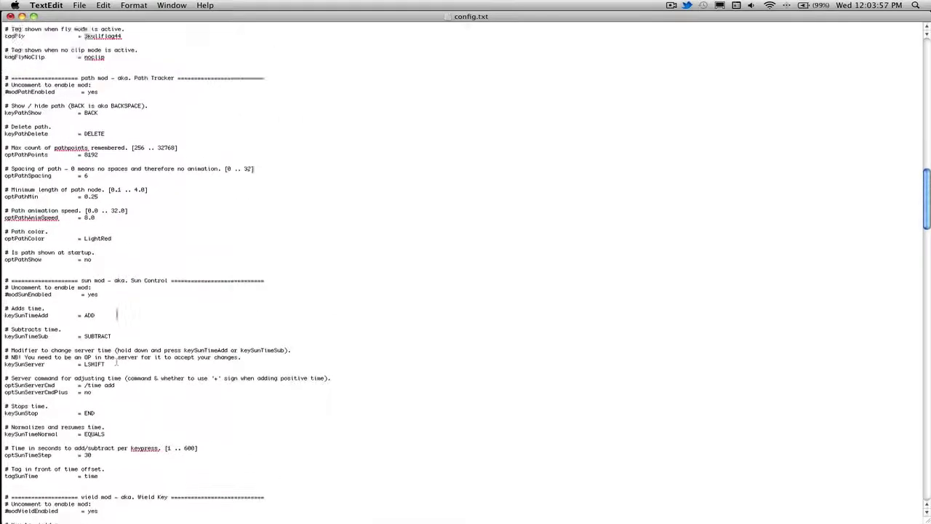
scroll(117, 314, up, 10)
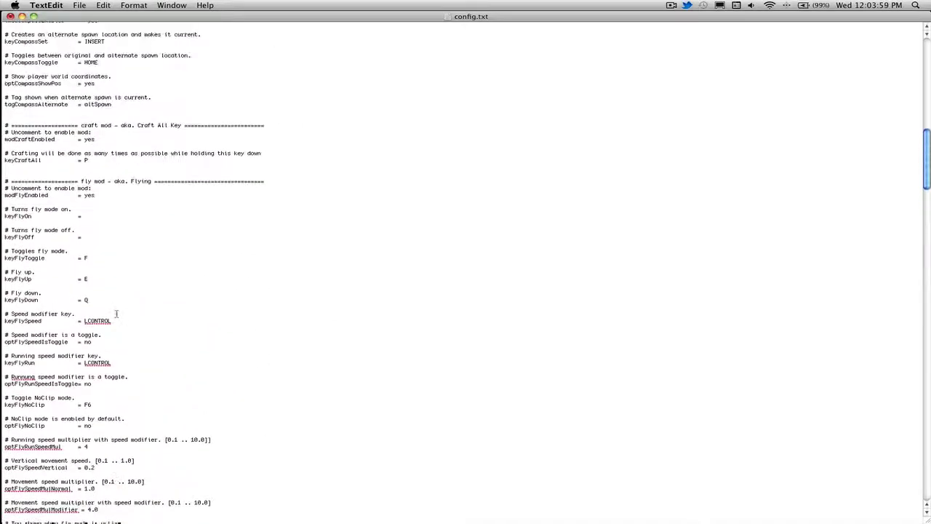